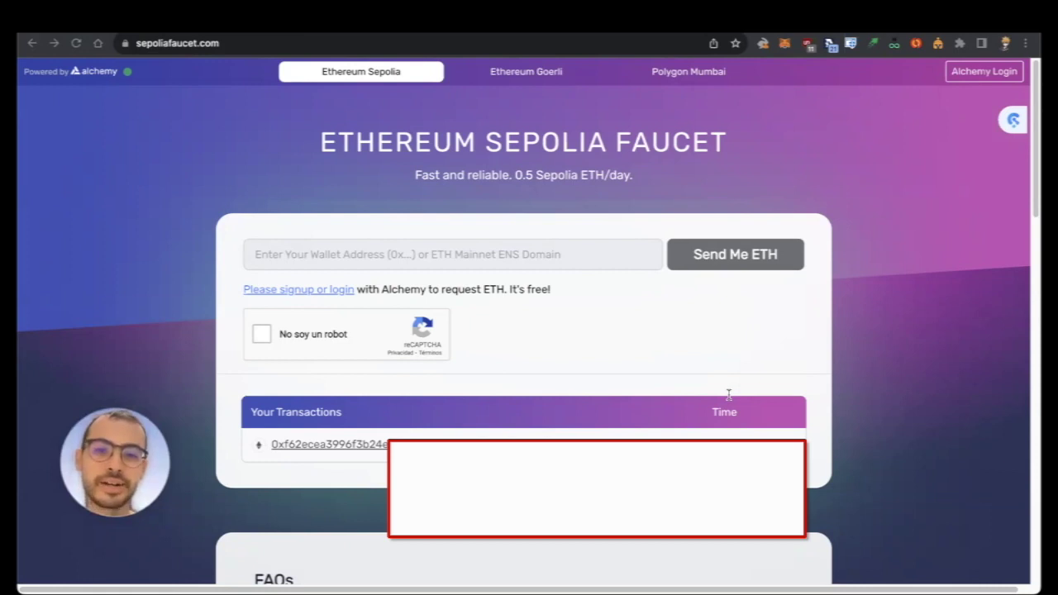
Open the Alchemy login from the Sepolia faucet, return to the faucet page, and complete the "No soy un robot" check
{"action": "left_click", "coordinate": [728, 393]}
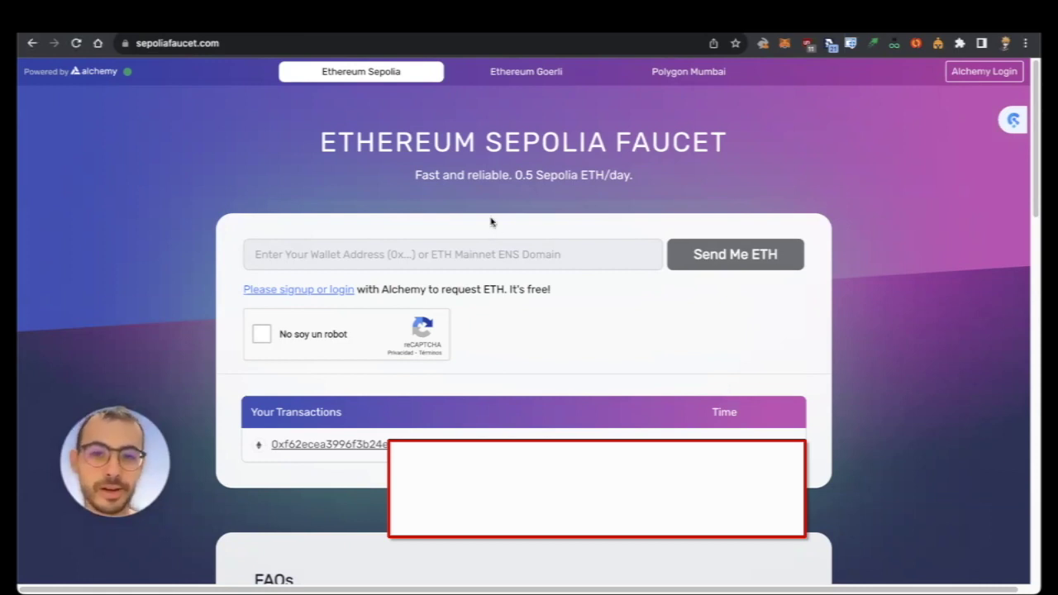
{"action": "left_click", "coordinate": [980, 74]}
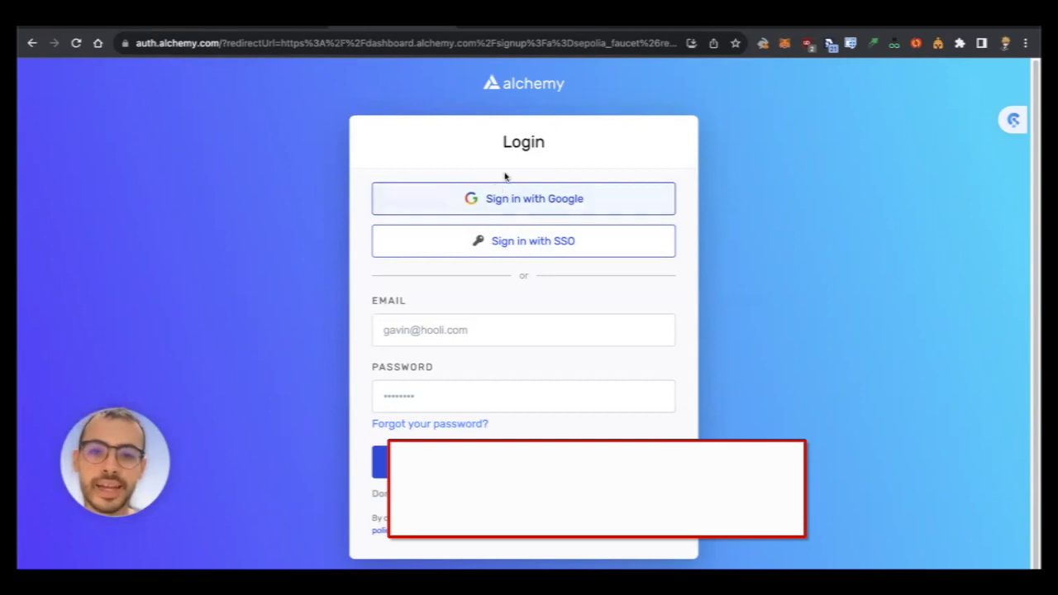
{"action": "left_click", "coordinate": [32, 42]}
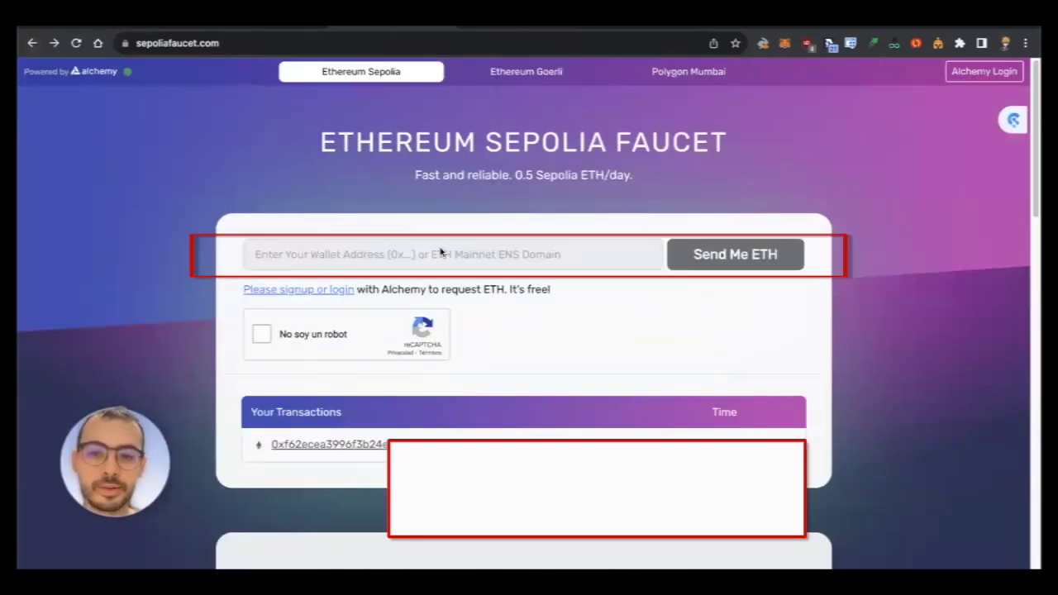
{"action": "left_click", "coordinate": [262, 334]}
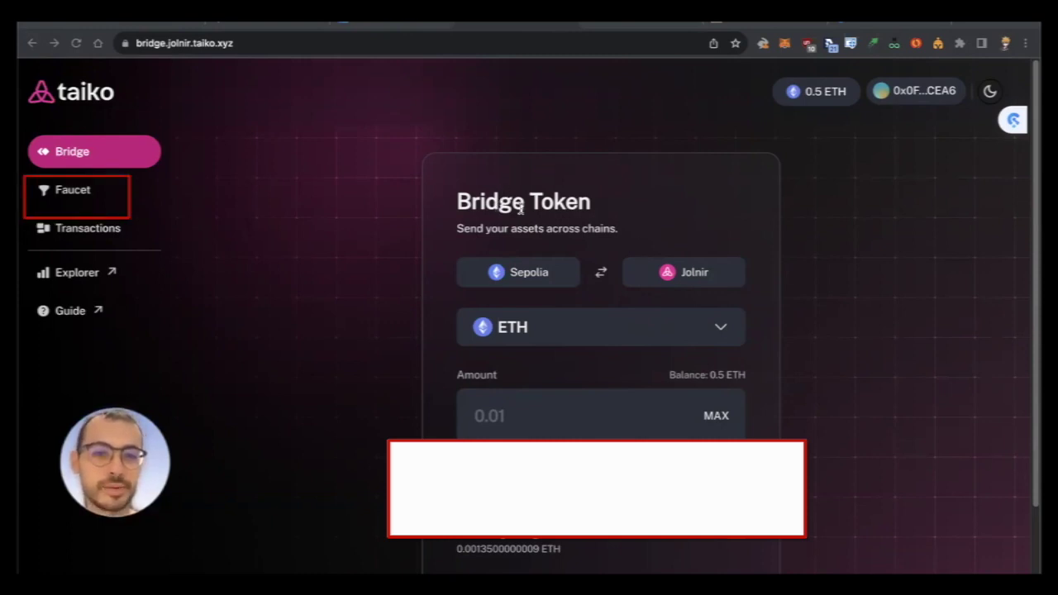
Mint HORSE test tokens on Sepolia with the Taiko bridge site's faucet
{"action": "left_click", "coordinate": [76, 190]}
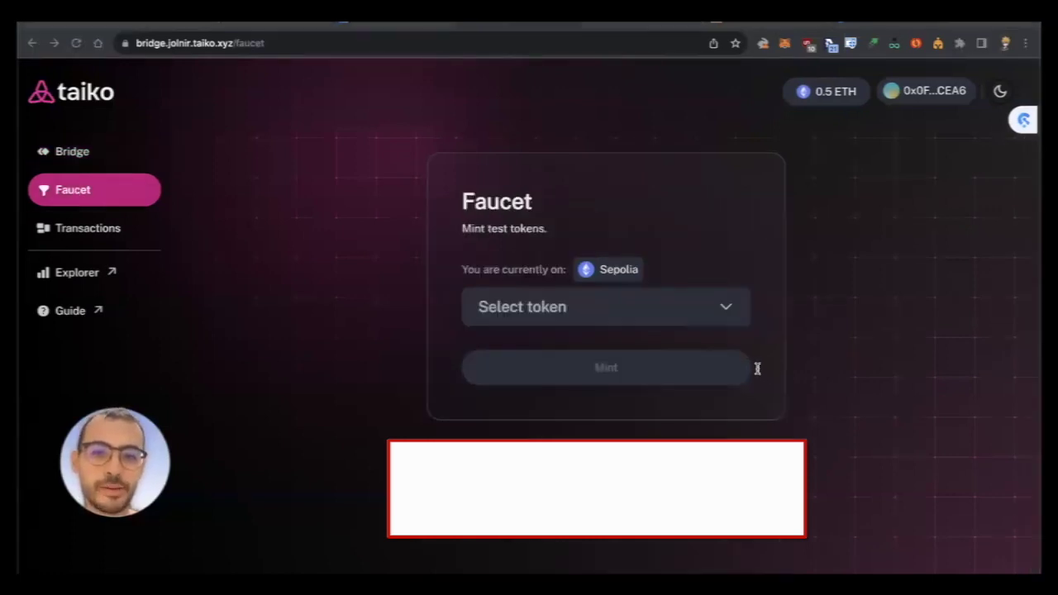
{"action": "left_click", "coordinate": [978, 297]}
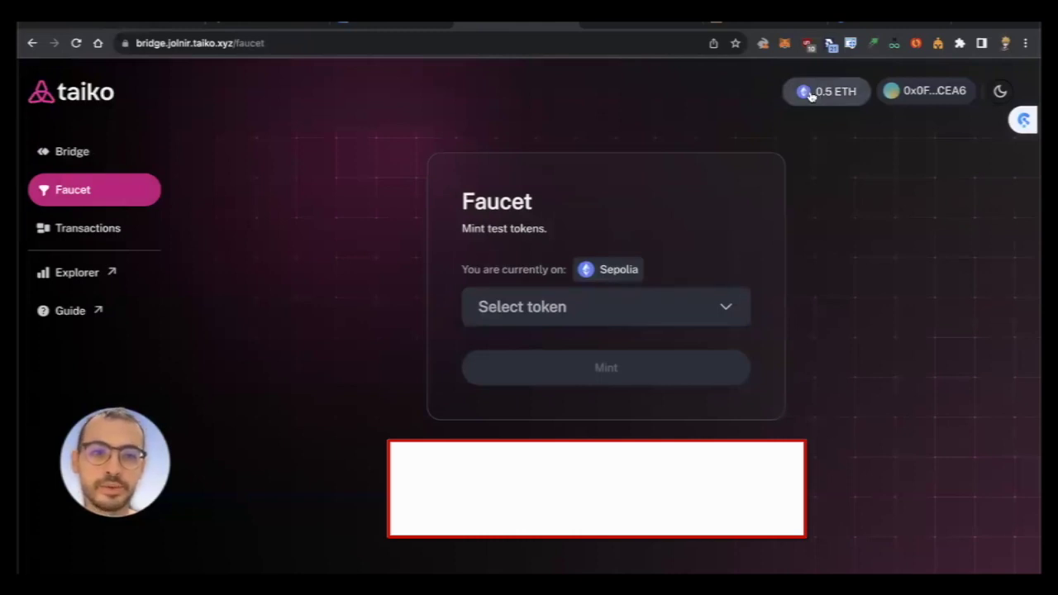
{"action": "left_click", "coordinate": [521, 310]}
{"action": "left_click", "coordinate": [657, 366]}
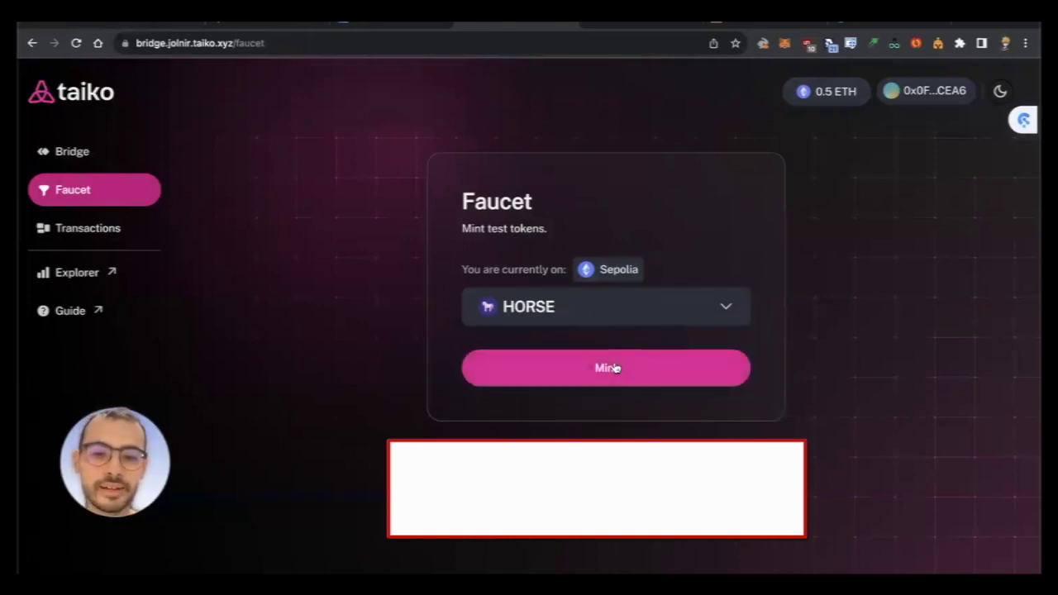
{"action": "left_click", "coordinate": [616, 368]}
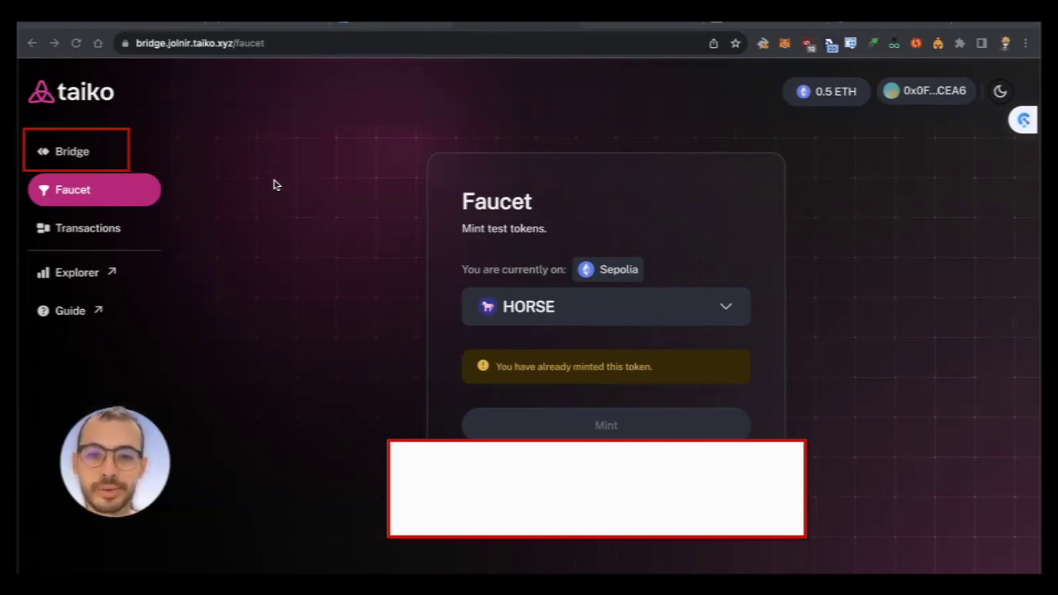
Bridge 0.4 ETH from Sepolia to Jolnir
{"action": "left_click", "coordinate": [77, 154]}
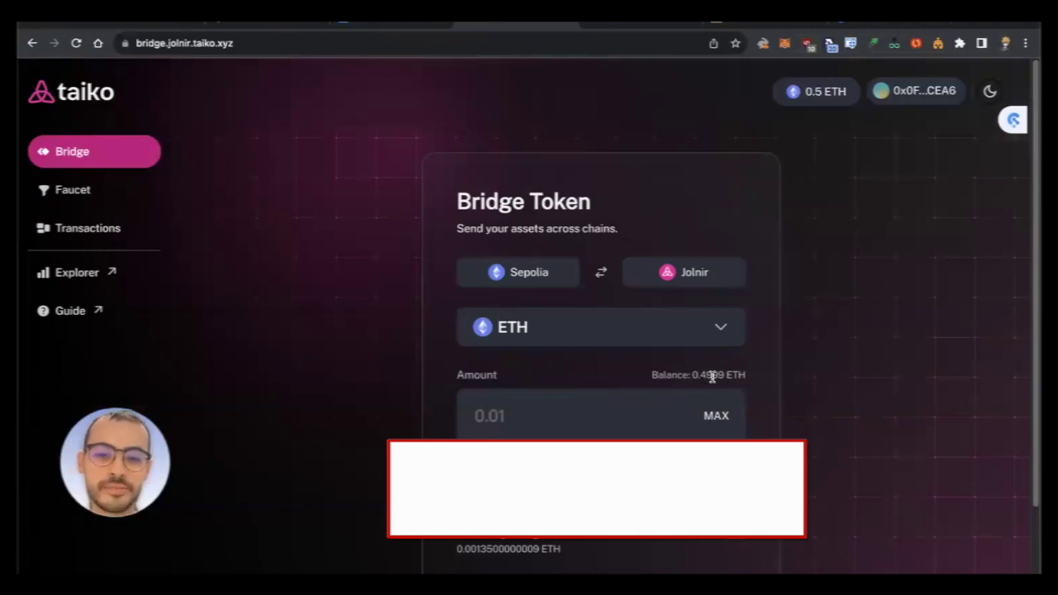
{"action": "left_click", "coordinate": [514, 413]}
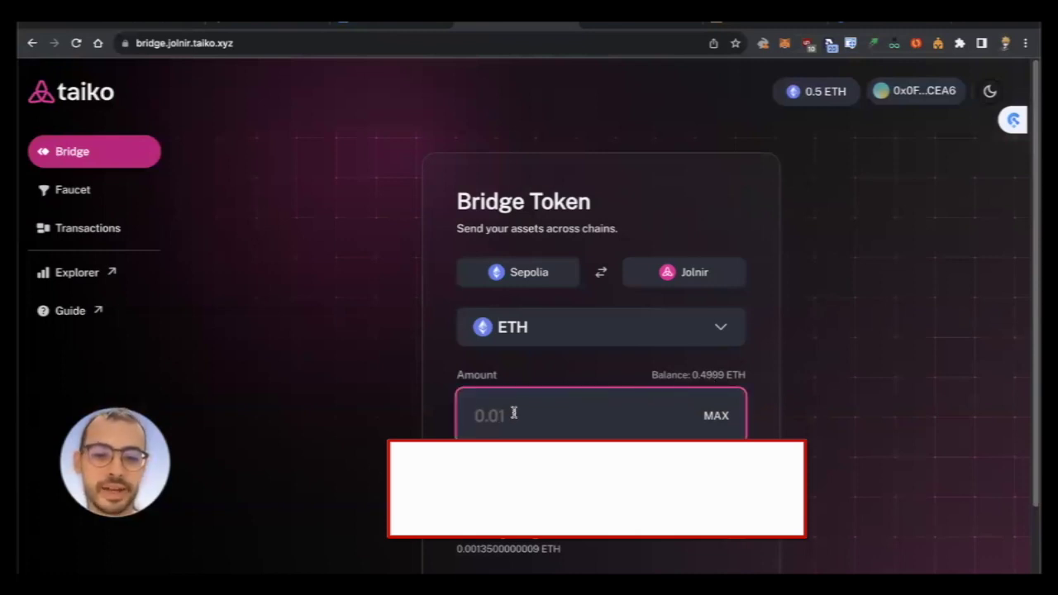
{"action": "type", "text": "0.4"}
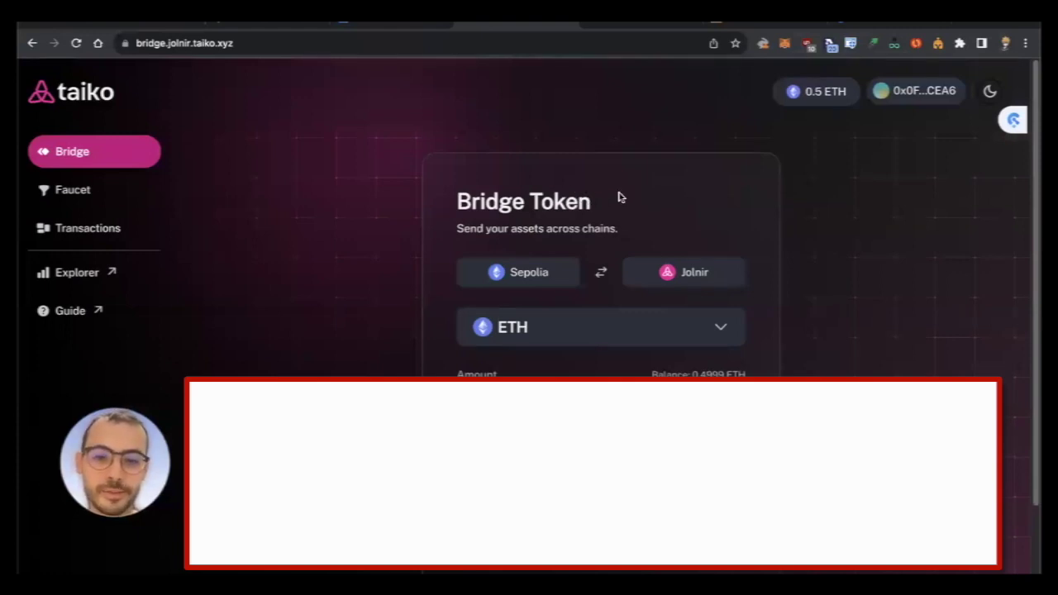
{"action": "scroll", "coordinate": [626, 182], "scroll_direction": "down", "scroll_amount": 2}
{"action": "type", "text": "0.4"}
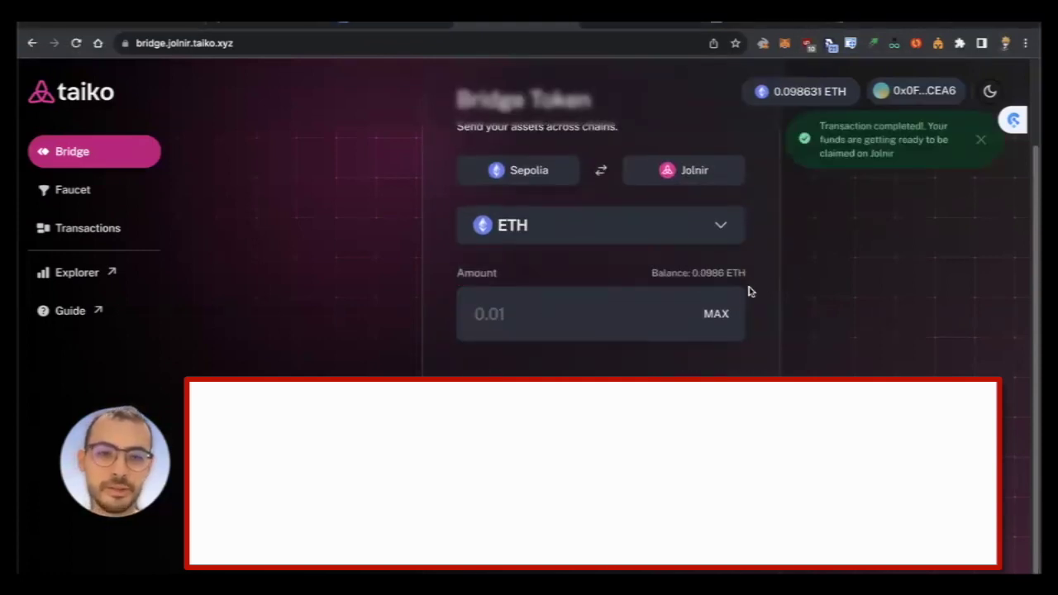
Choose HORSE as the token to bridge from Sepolia to Jolnir and set the amount to 50
{"action": "left_click", "coordinate": [633, 236]}
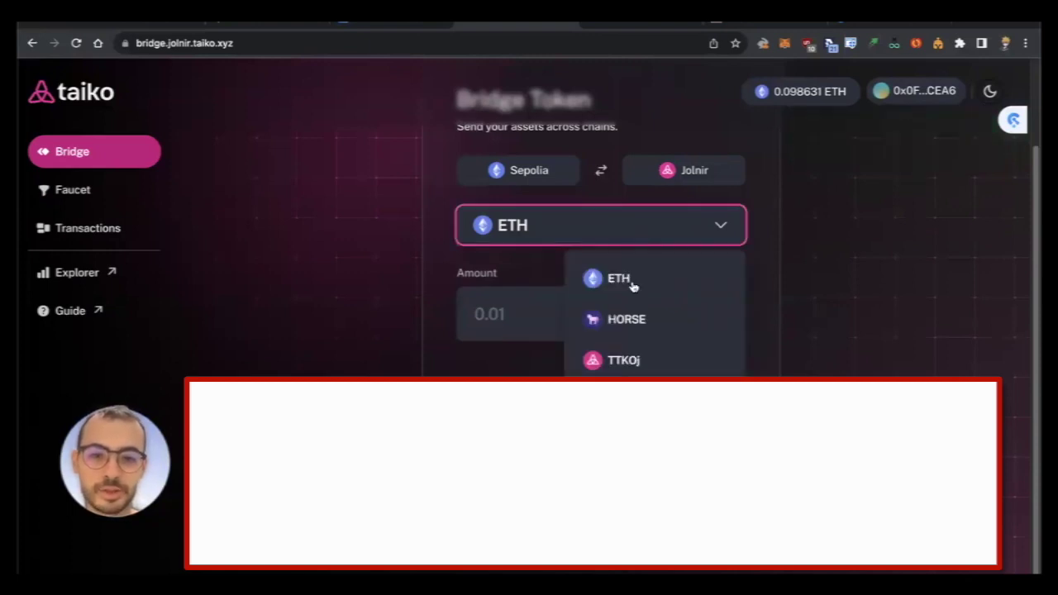
{"action": "left_click", "coordinate": [630, 321]}
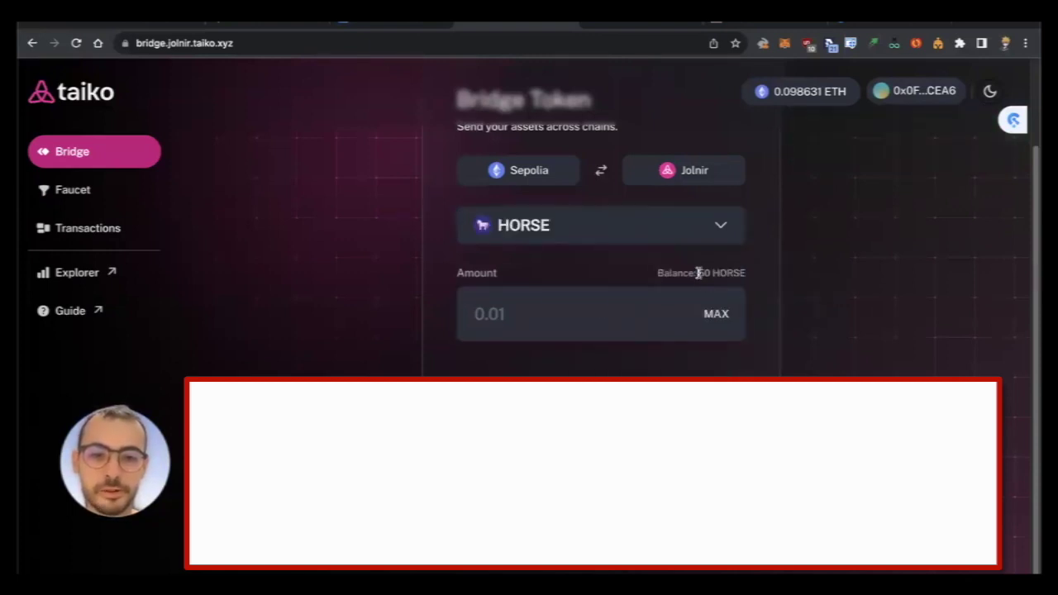
{"action": "left_click", "coordinate": [560, 317]}
{"action": "type", "text": "50"}
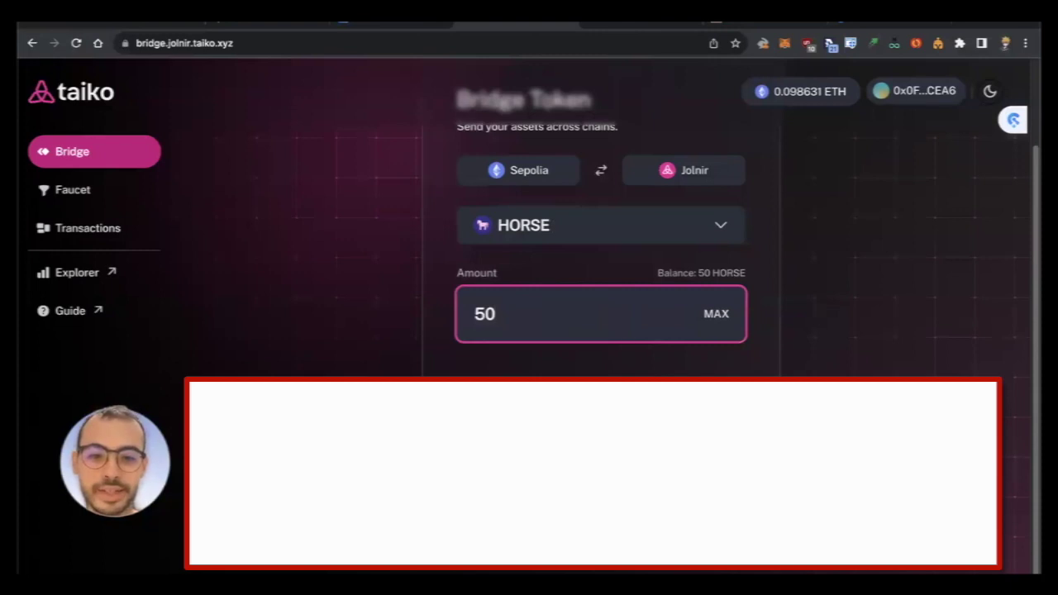
Switch to the Taiko Jolnir swap site and swap 0.2 ETH for HORSE, confirming the reviewed swap
{"action": "key", "text": "alt+Tab"}
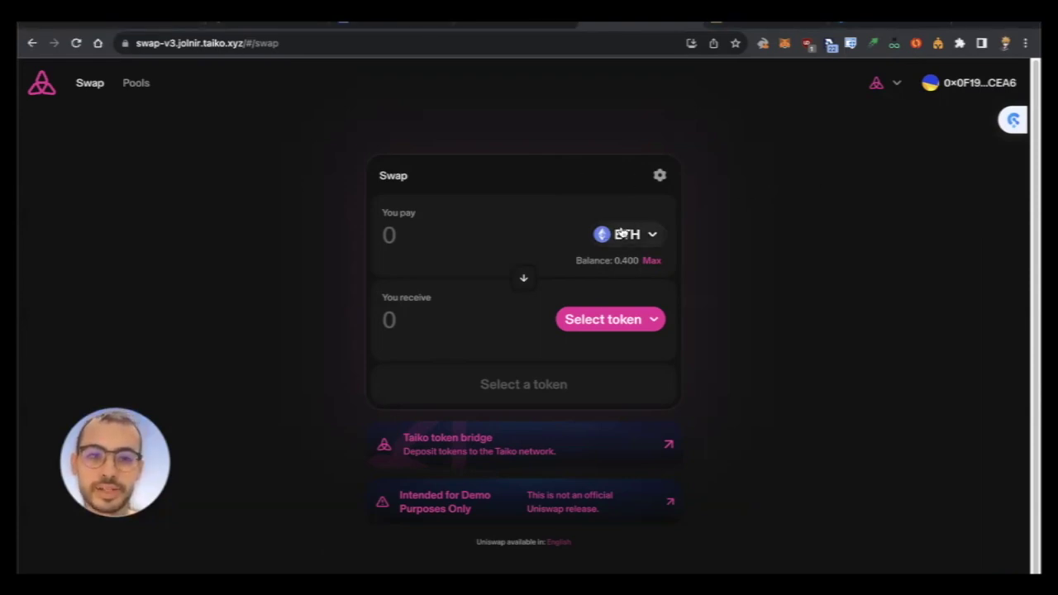
{"action": "left_click", "coordinate": [641, 321]}
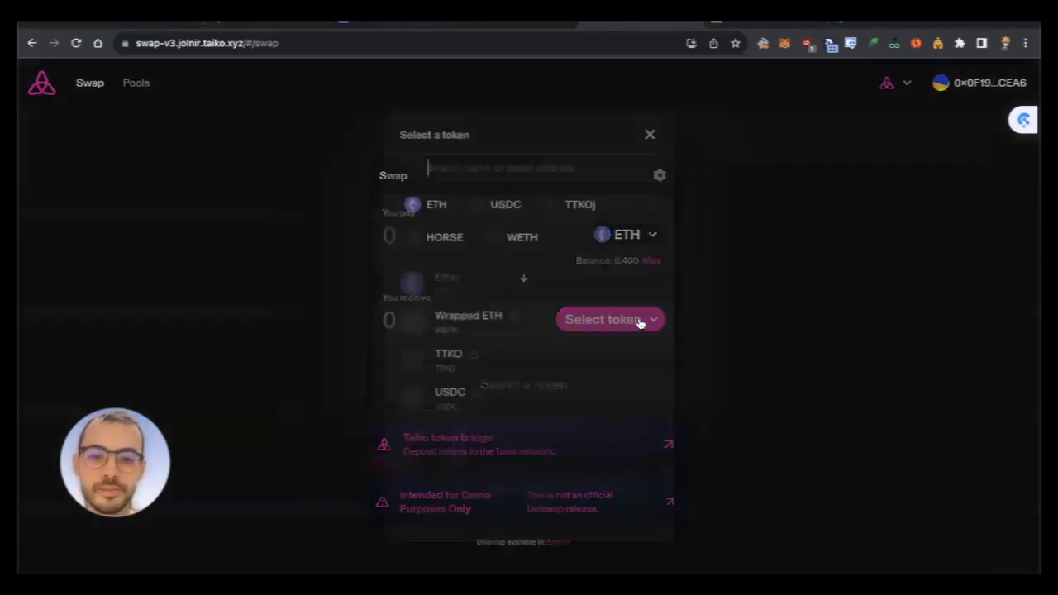
{"action": "left_click", "coordinate": [439, 238]}
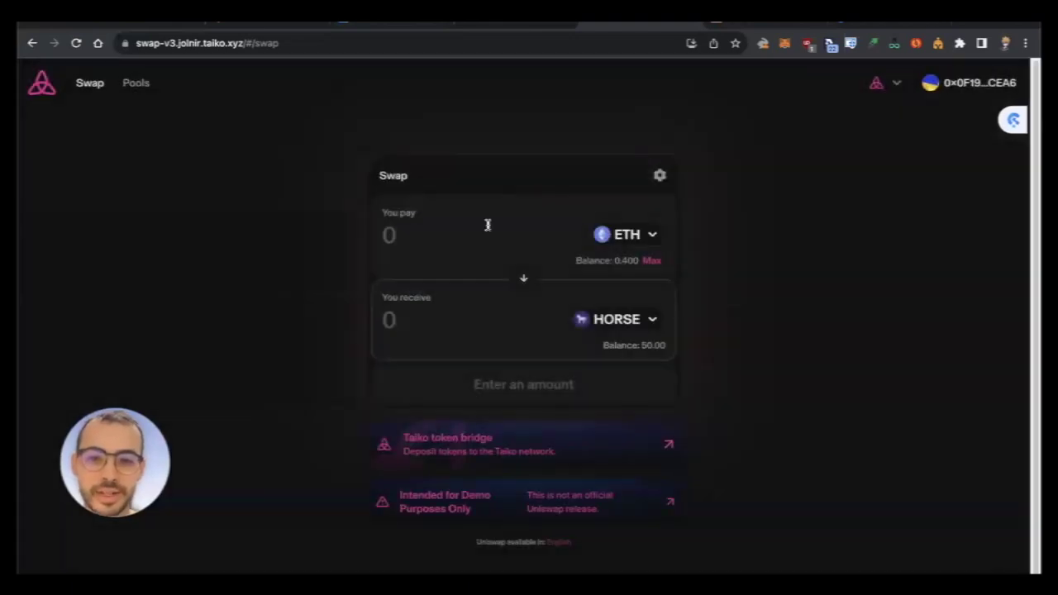
{"action": "type", "text": "0.2"}
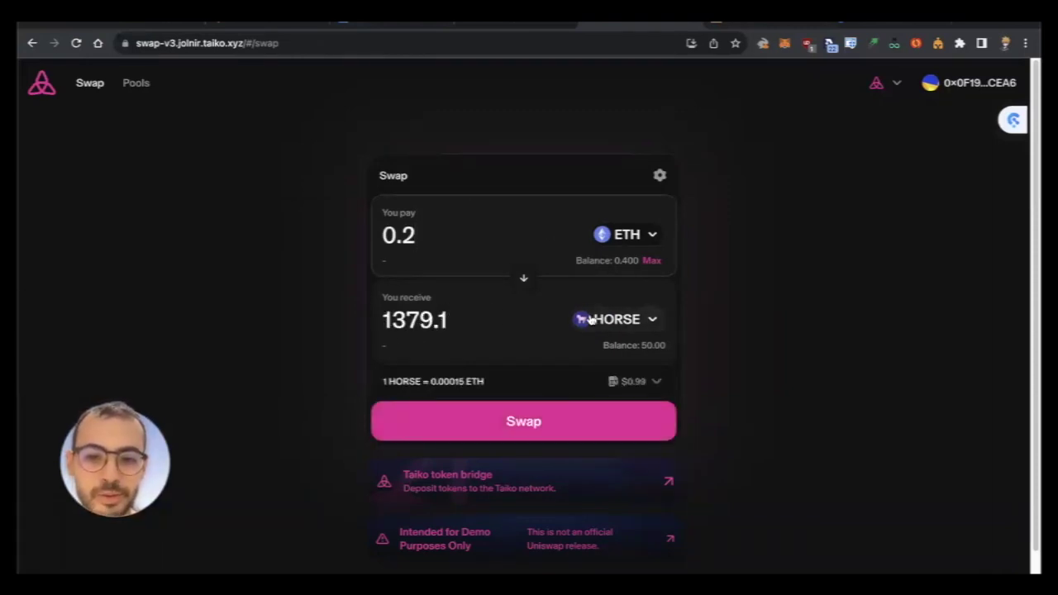
{"action": "left_click", "coordinate": [508, 435]}
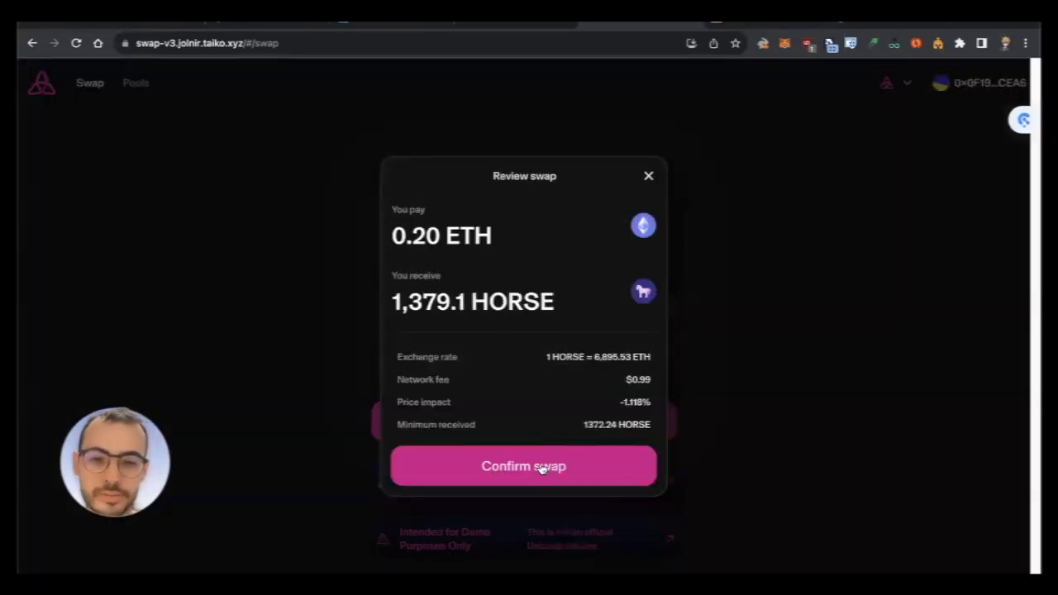
{"action": "left_click", "coordinate": [541, 465]}
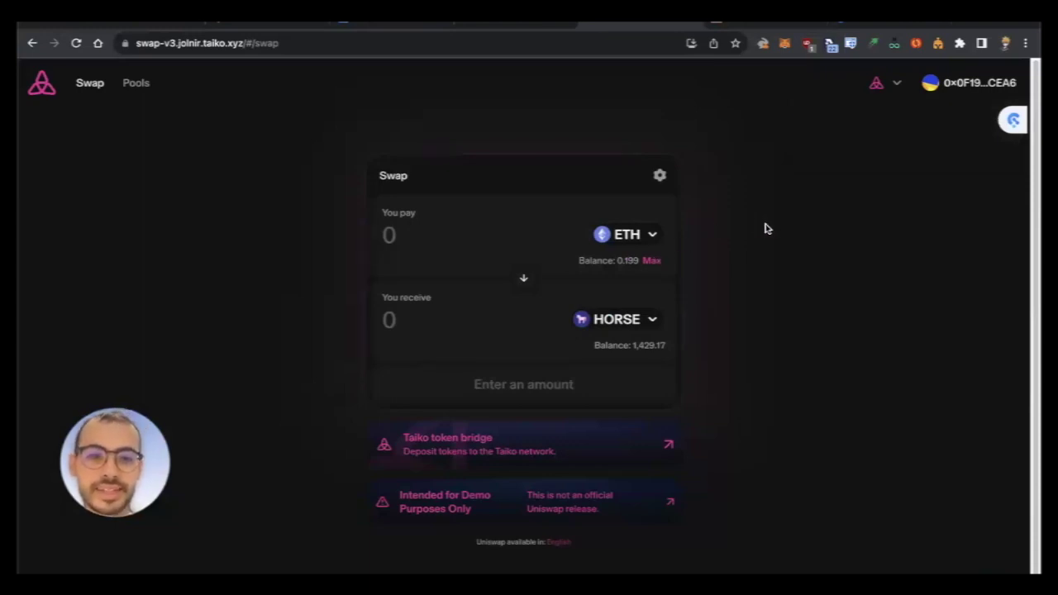
Reverse the swap direction and swap the maximum HORSE balance back to ETH, confirming the reviewed swap
{"action": "left_click", "coordinate": [524, 280]}
{"action": "left_click", "coordinate": [448, 230]}
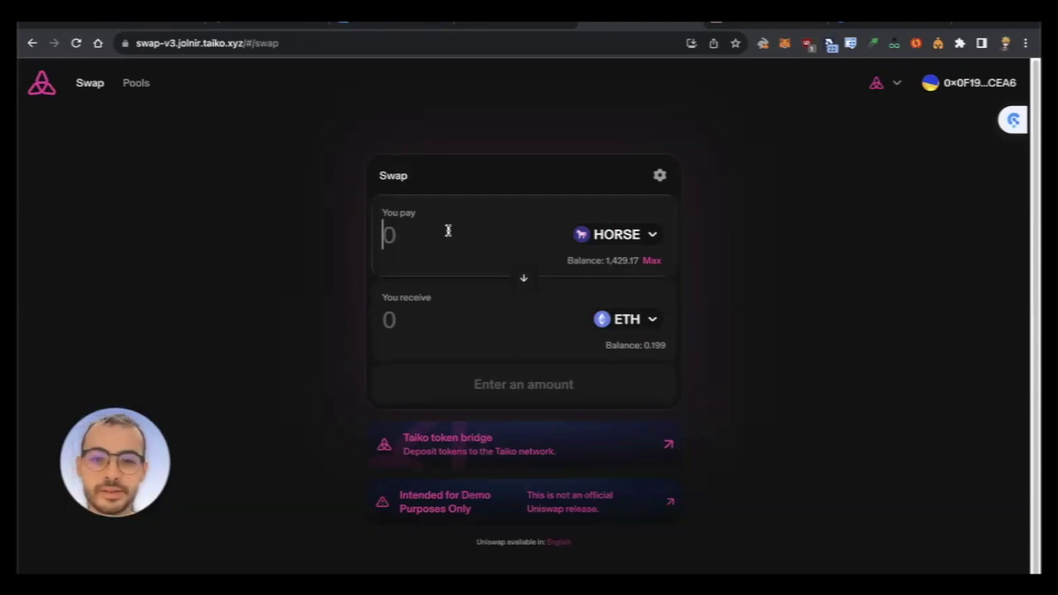
{"action": "left_click", "coordinate": [654, 260]}
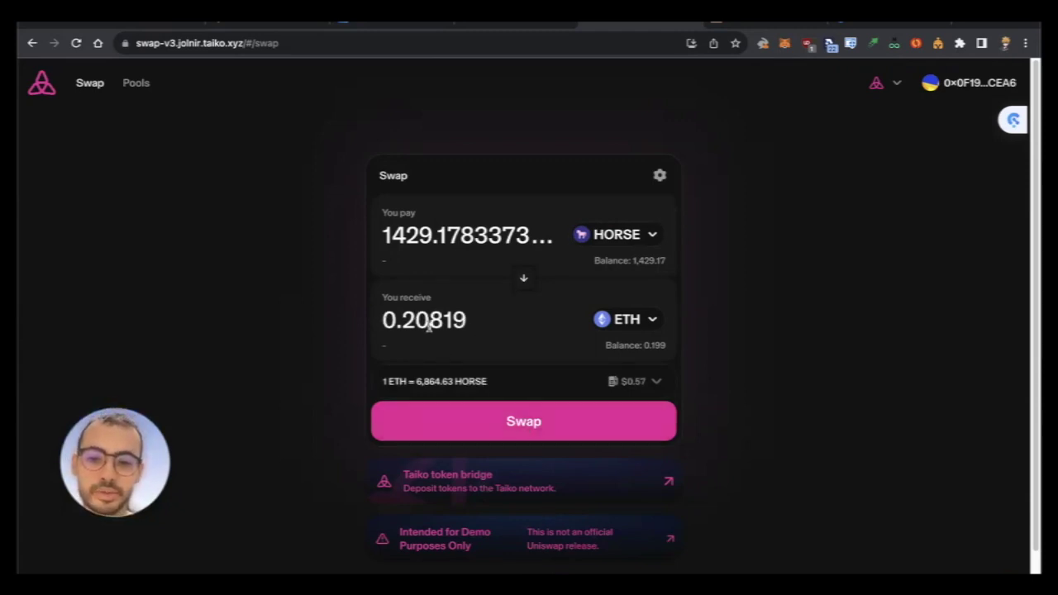
{"action": "left_click", "coordinate": [529, 415]}
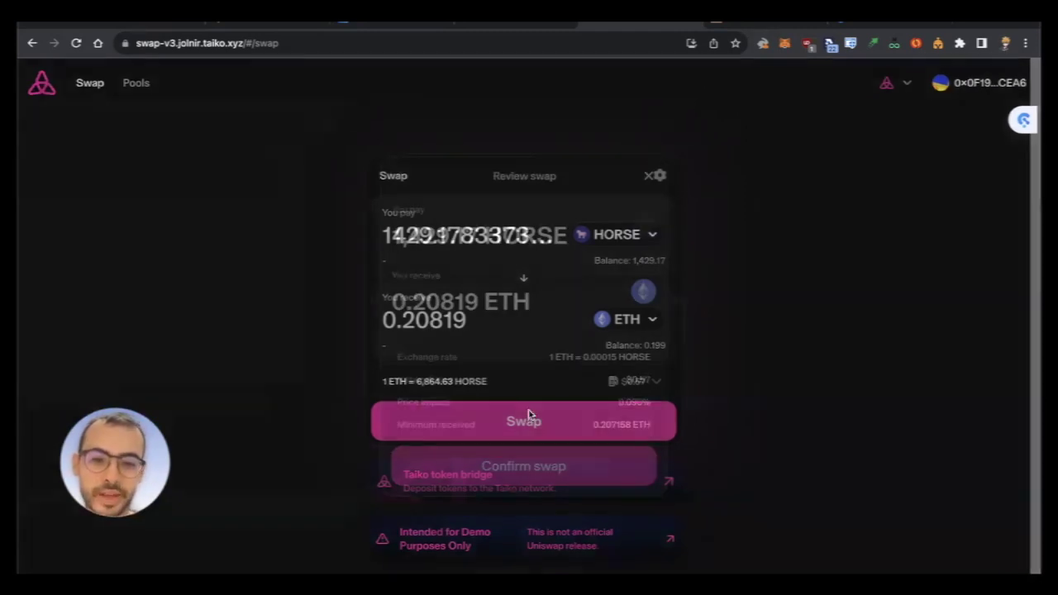
{"action": "left_click", "coordinate": [536, 457]}
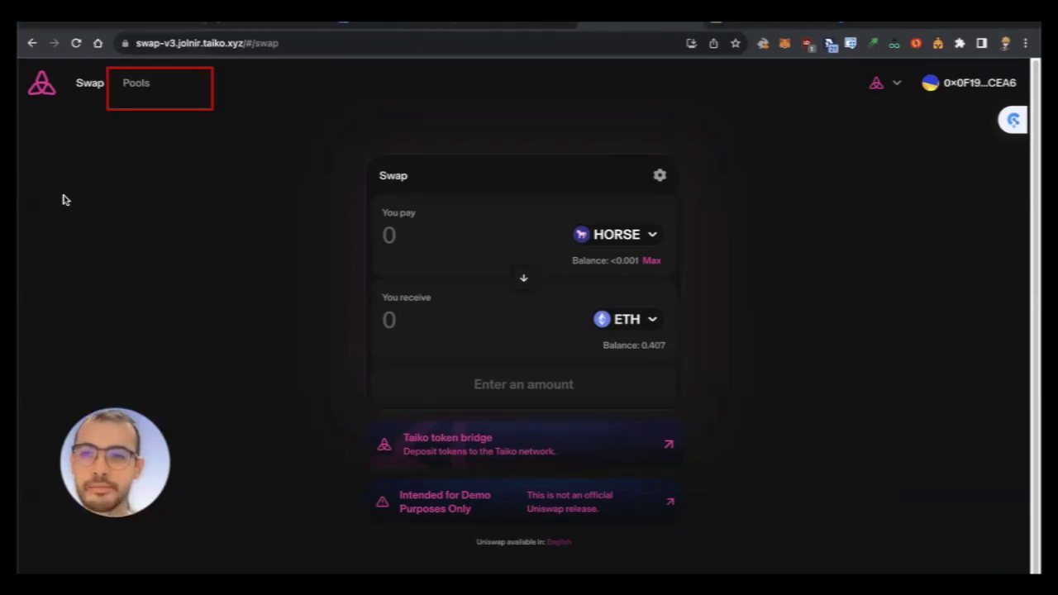
Start a new liquidity pool position with ETH and HORSE as the token pair
{"action": "left_click", "coordinate": [140, 86]}
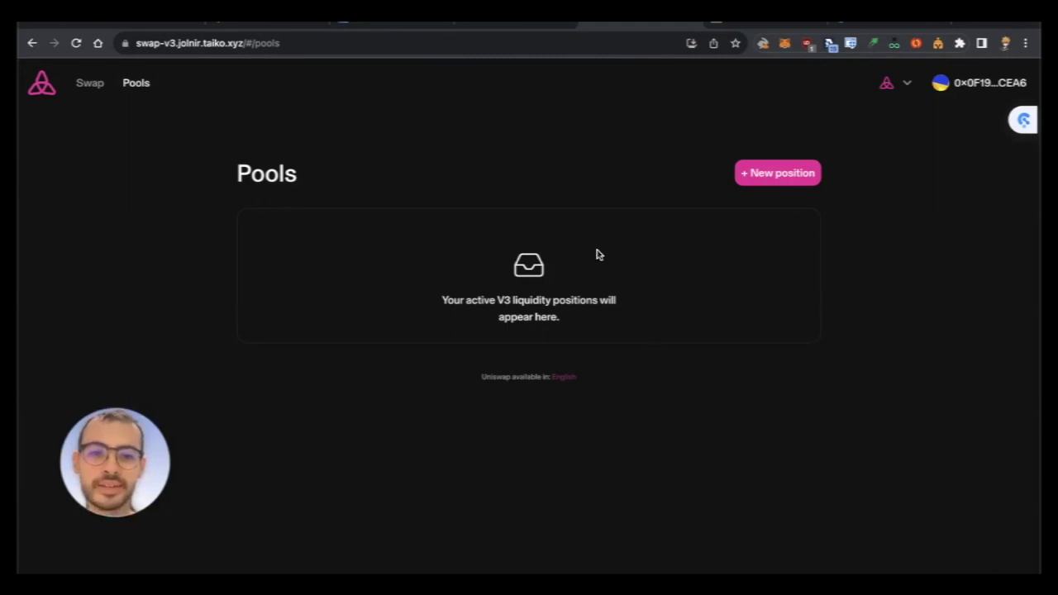
{"action": "left_click", "coordinate": [762, 173]}
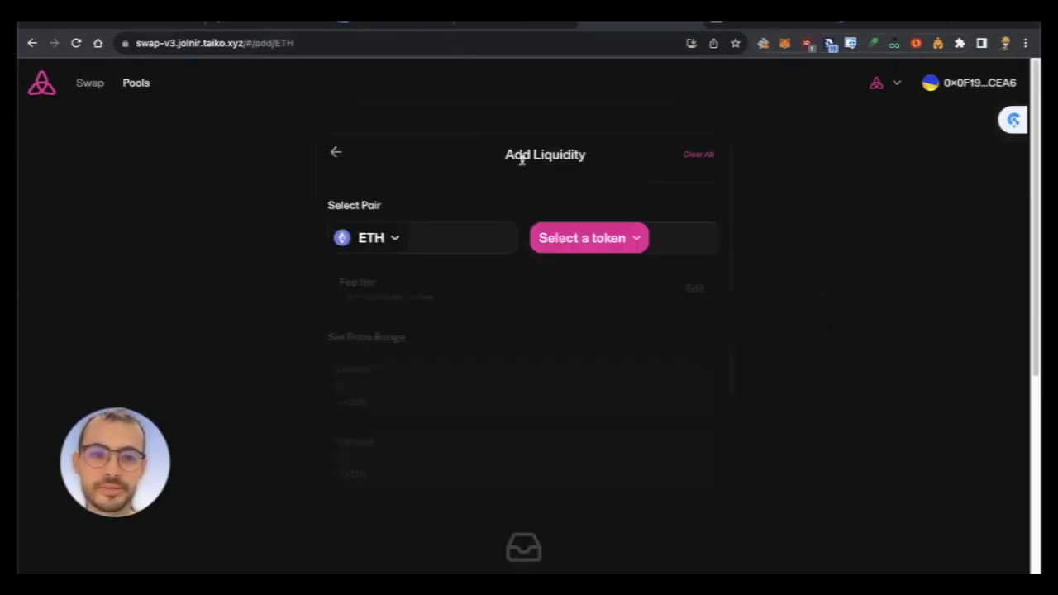
{"action": "left_click", "coordinate": [591, 238]}
{"action": "left_click", "coordinate": [428, 235]}
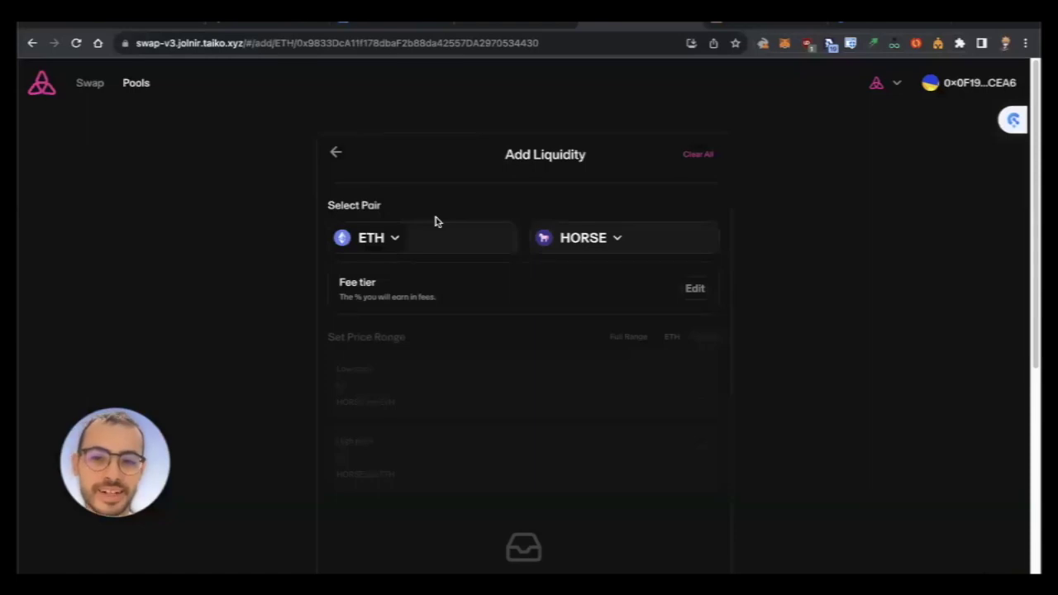
Set the fee tier of the ETH/HORSE liquidity position to 1%
{"action": "scroll", "coordinate": [437, 222], "scroll_direction": "down", "scroll_amount": 1}
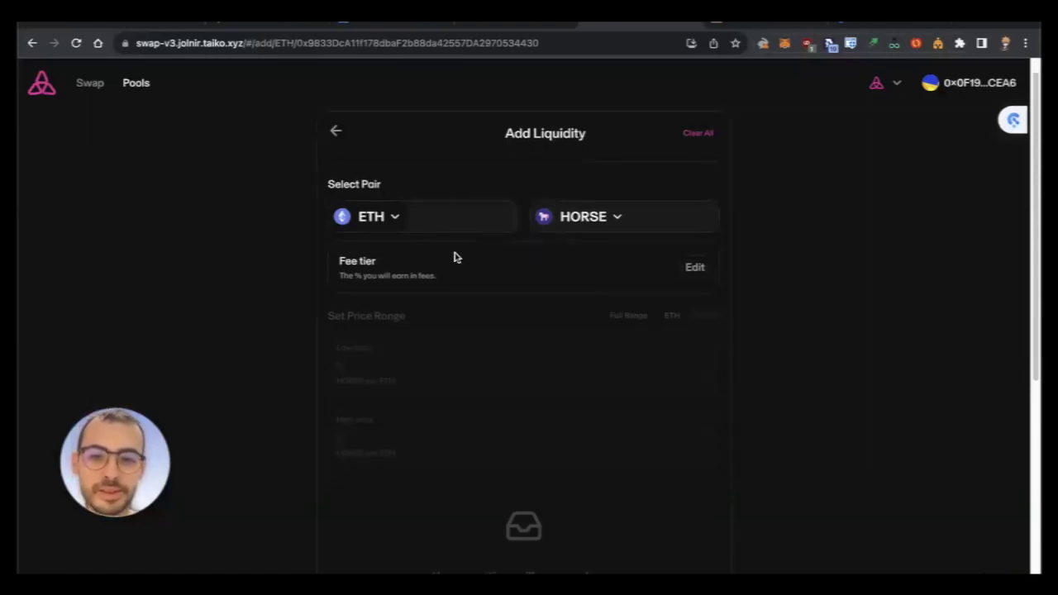
{"action": "left_click", "coordinate": [695, 268]}
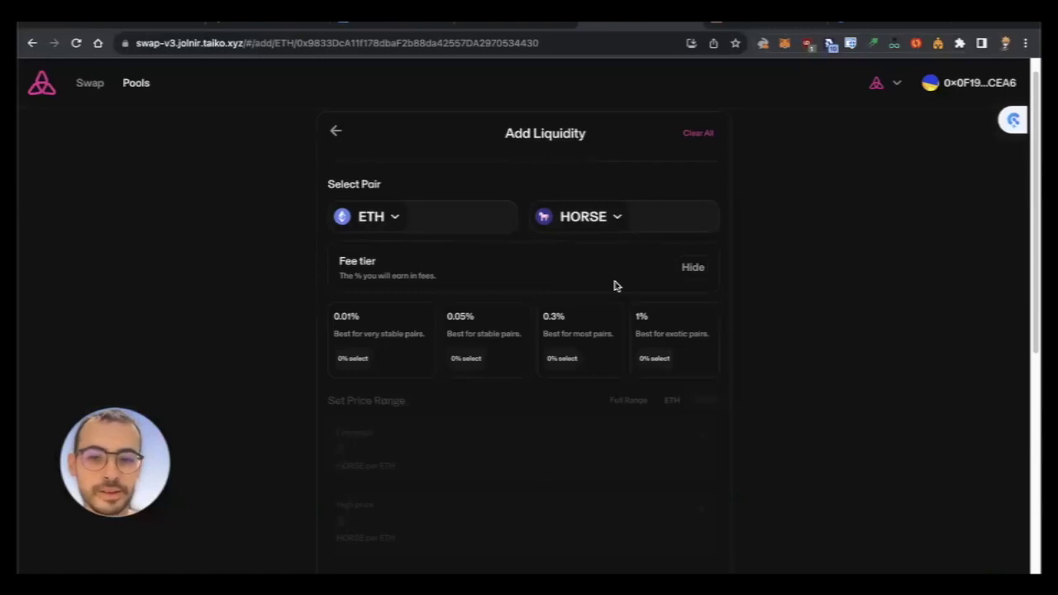
{"action": "left_click", "coordinate": [669, 322]}
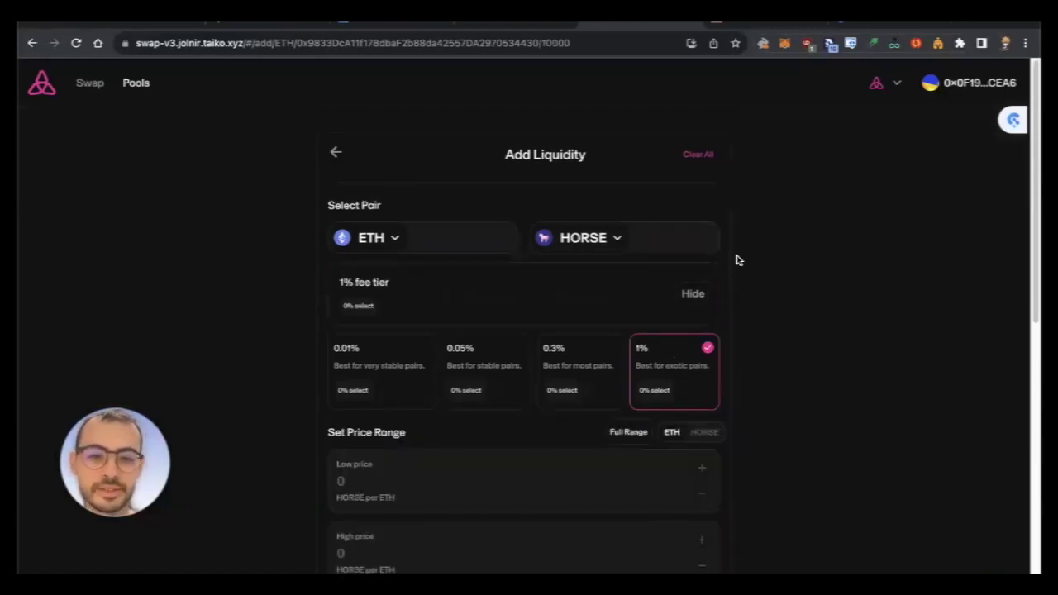
Set the ETH/HORSE position's price range to Full Range and bring up its deposit amounts
{"action": "scroll", "coordinate": [732, 237], "scroll_direction": "down", "scroll_amount": 2}
{"action": "scroll", "coordinate": [733, 237], "scroll_direction": "up", "scroll_amount": 1}
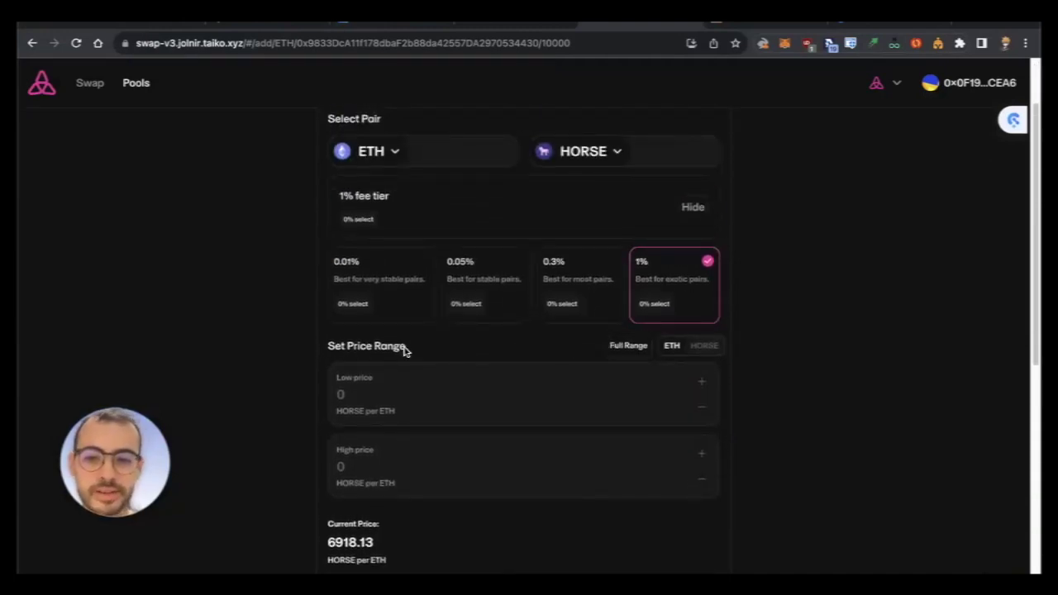
{"action": "left_click", "coordinate": [633, 349]}
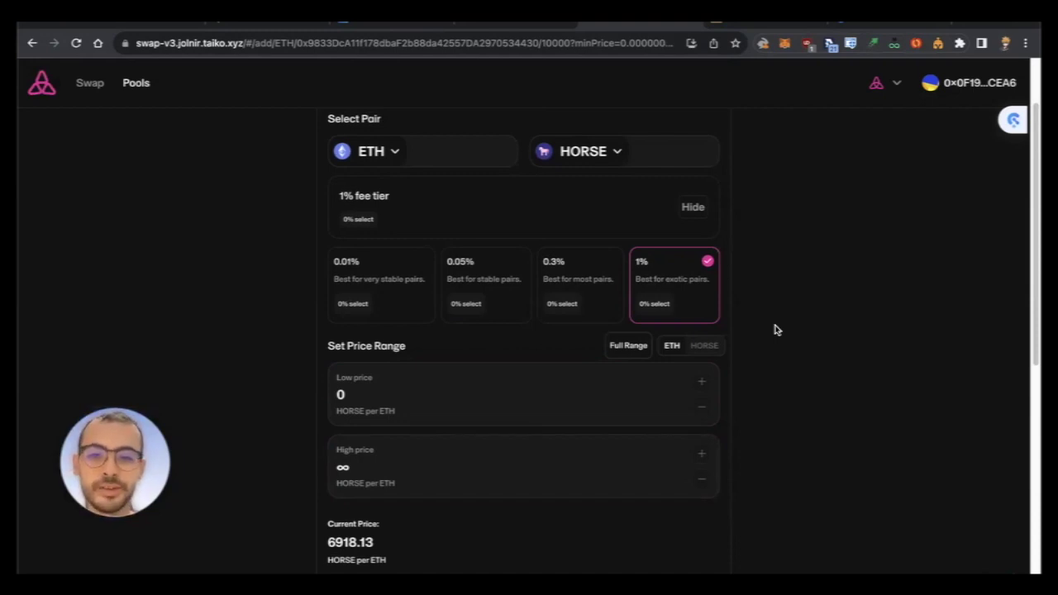
{"action": "scroll", "coordinate": [775, 330], "scroll_direction": "down", "scroll_amount": 1}
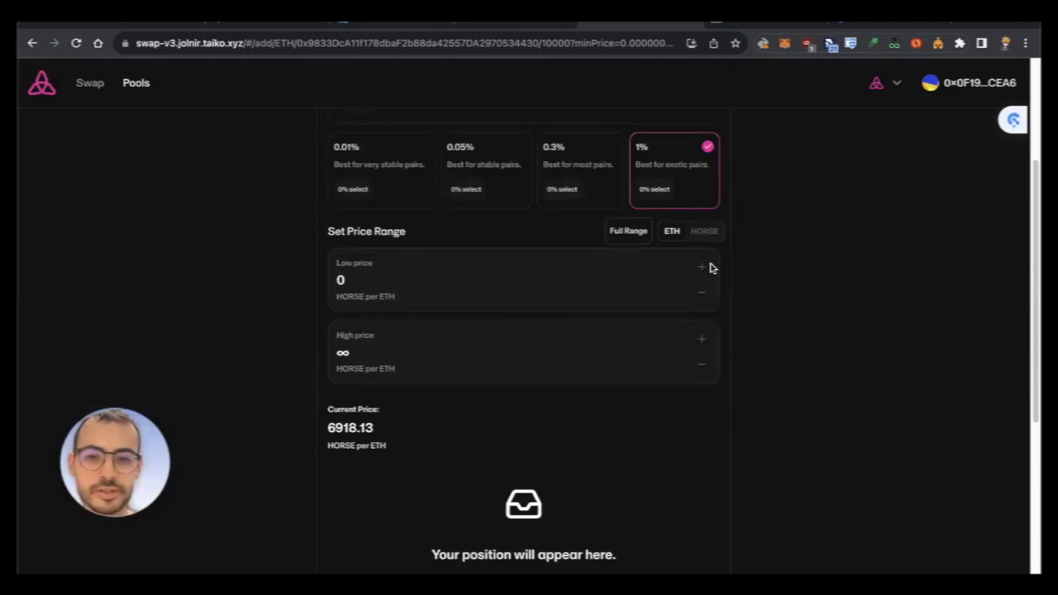
{"action": "scroll", "coordinate": [719, 241], "scroll_direction": "down", "scroll_amount": 2}
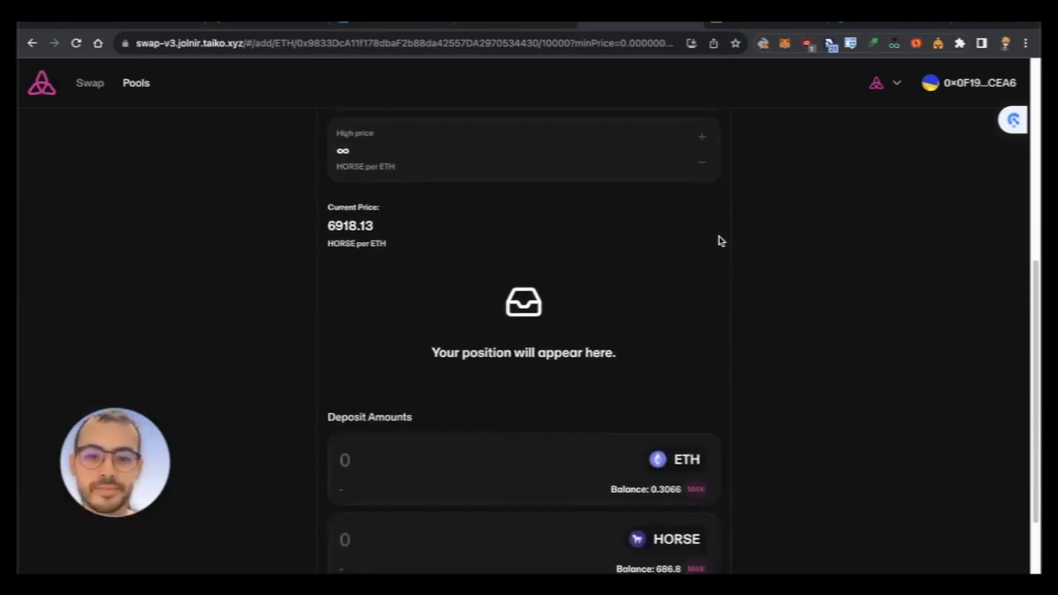
Set the ETH deposit amount of the ETH/HORSE liquidity position to 0.05
{"action": "scroll", "coordinate": [718, 240], "scroll_direction": "down", "scroll_amount": 1}
{"action": "left_click", "coordinate": [504, 400]}
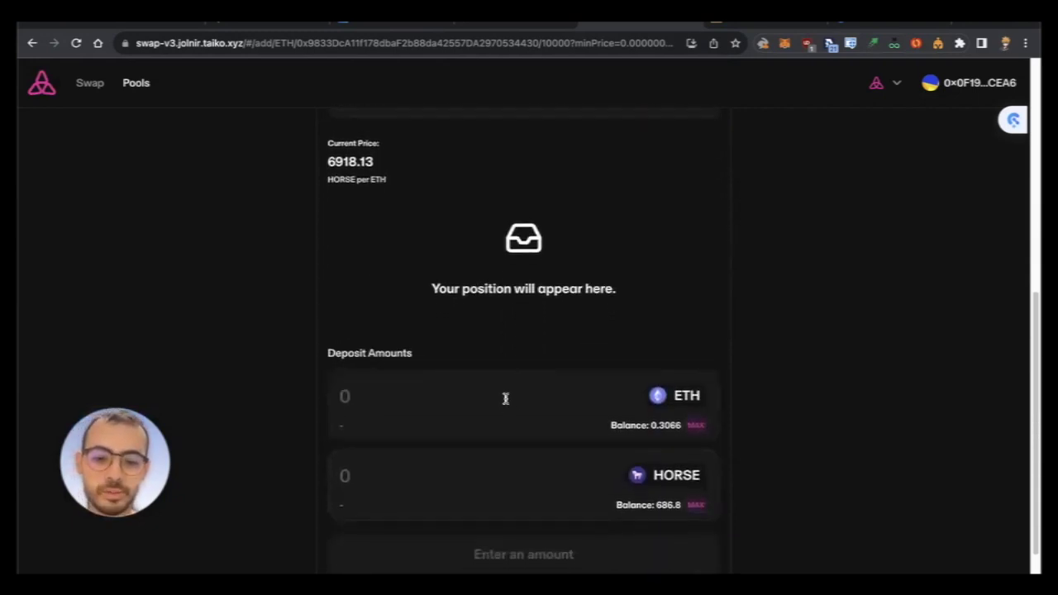
{"action": "type", "text": "0."}
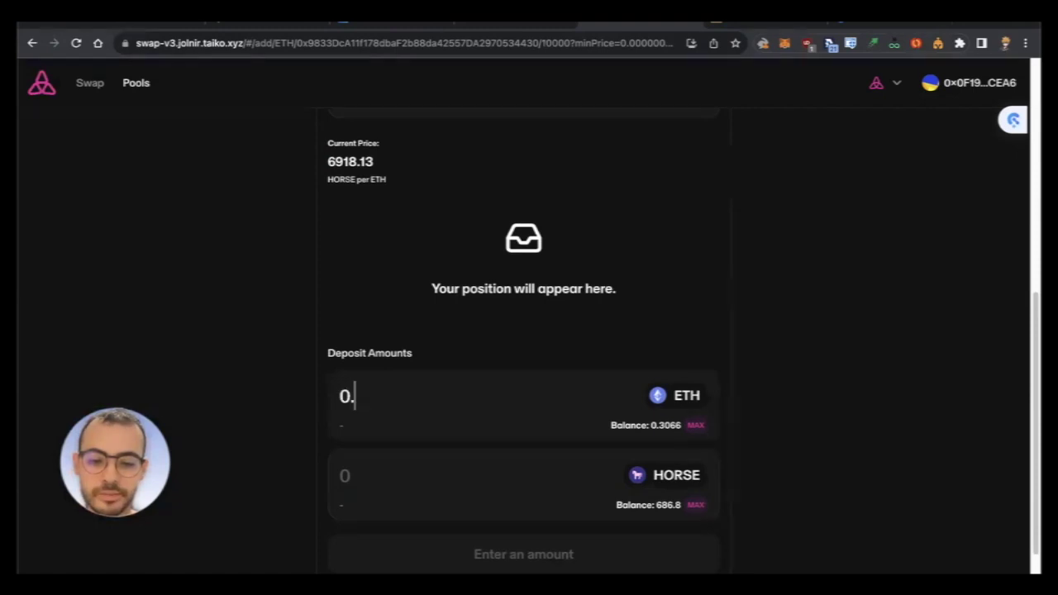
{"action": "type", "text": "05"}
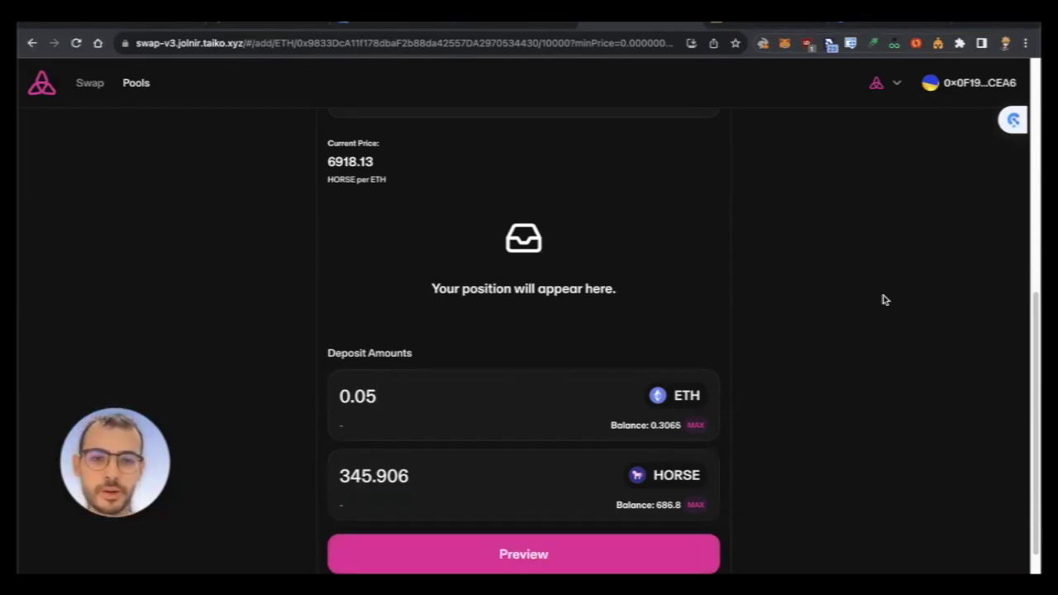
Preview the ETH/HORSE position, add the liquidity, and close the completed transaction's dialog
{"action": "left_click", "coordinate": [535, 561]}
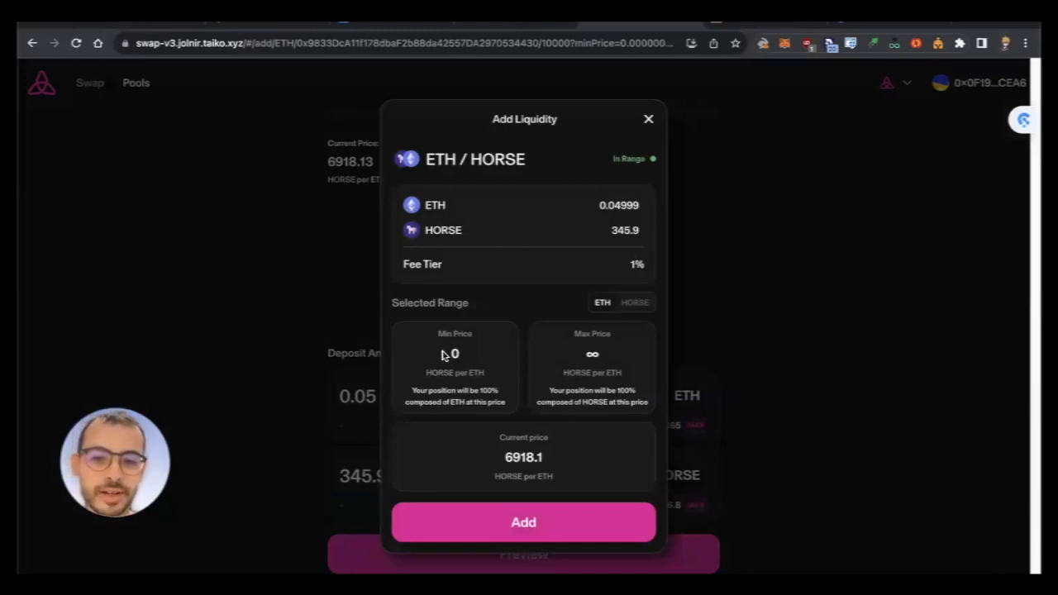
{"action": "left_click", "coordinate": [524, 523]}
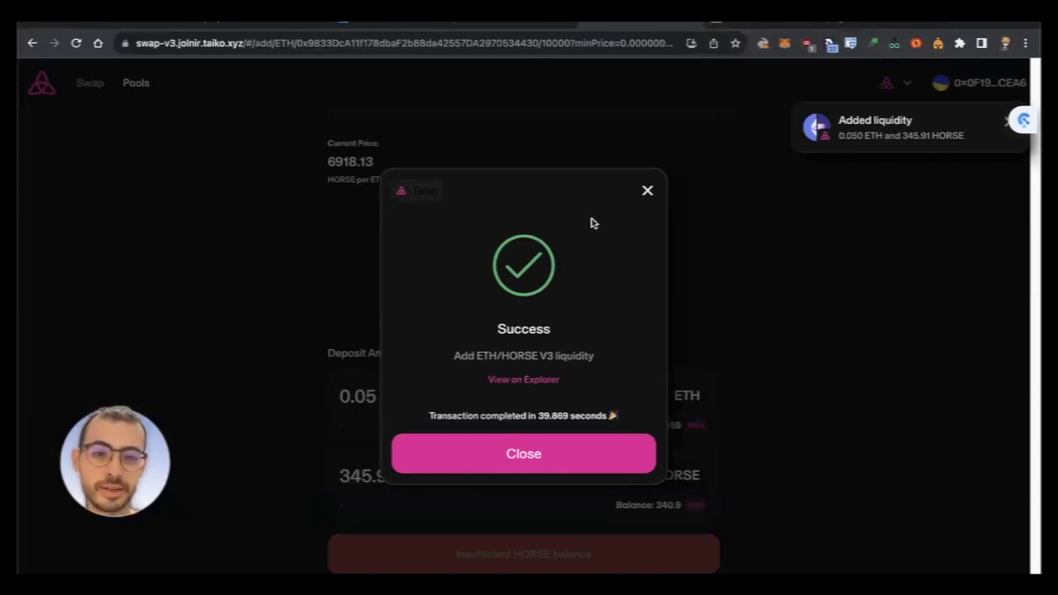
{"action": "left_click", "coordinate": [508, 452]}
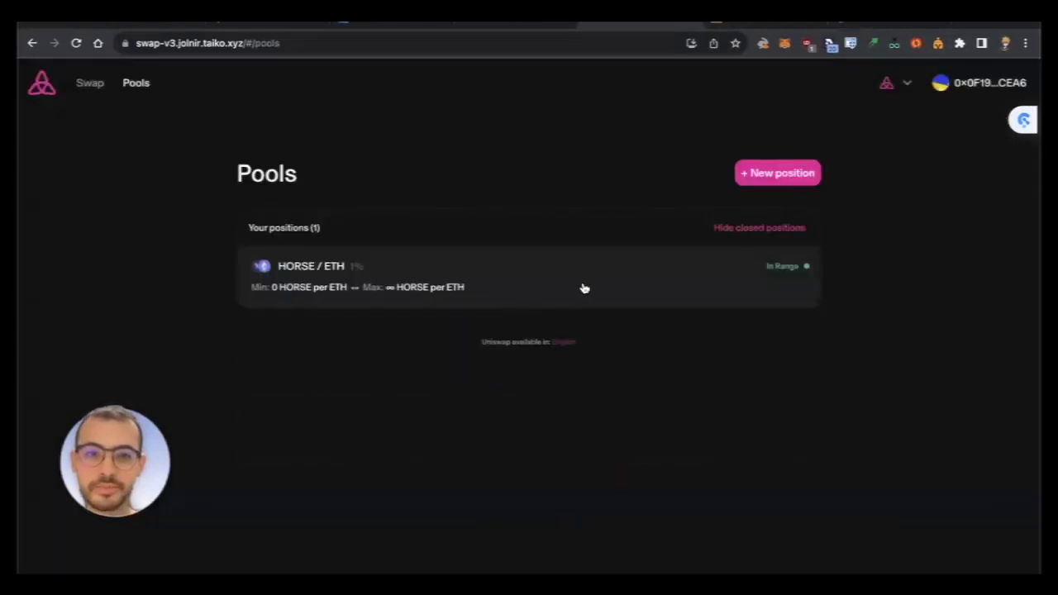